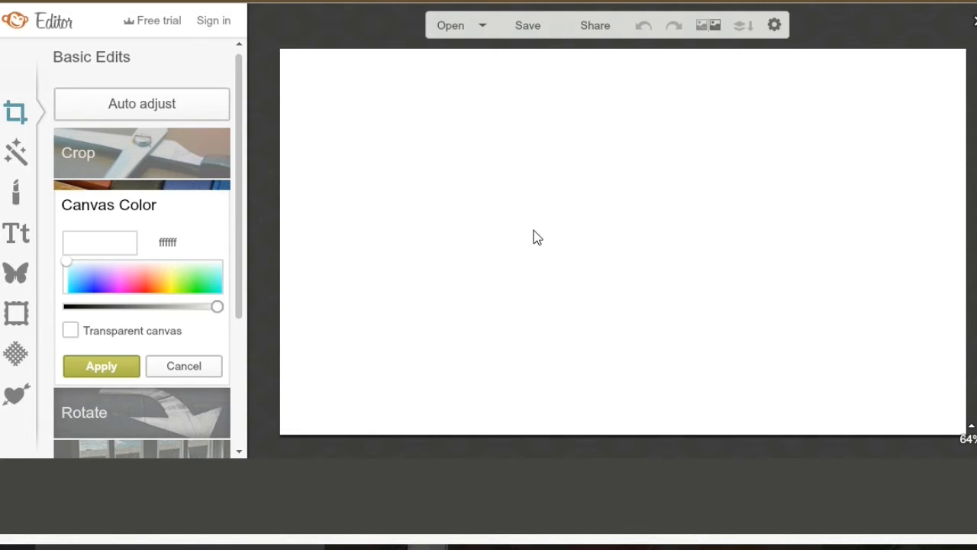
Step: Add the creator's title name as black text in Geo Sans Light at size 96, centred on the blank canvas
left_click(10, 250)
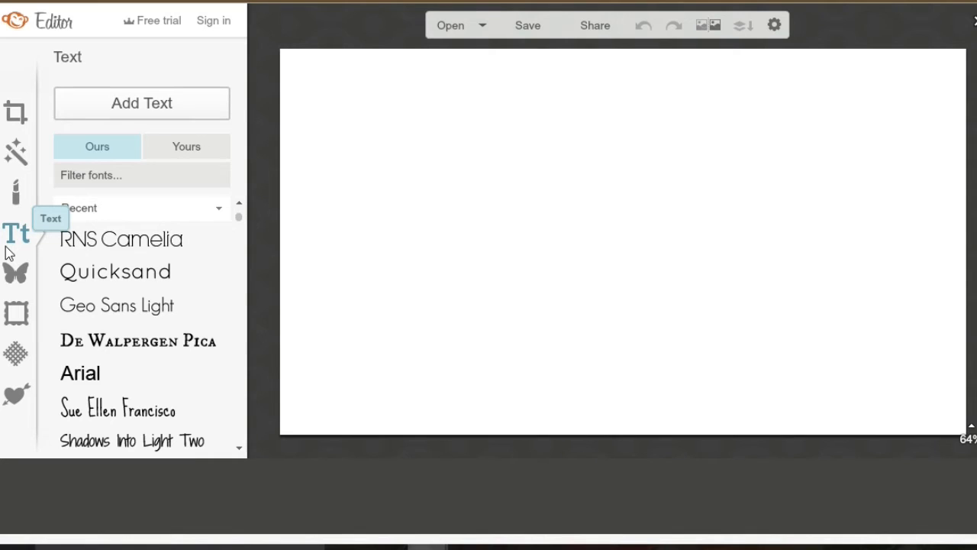
left_click(126, 249)
left_click(168, 99)
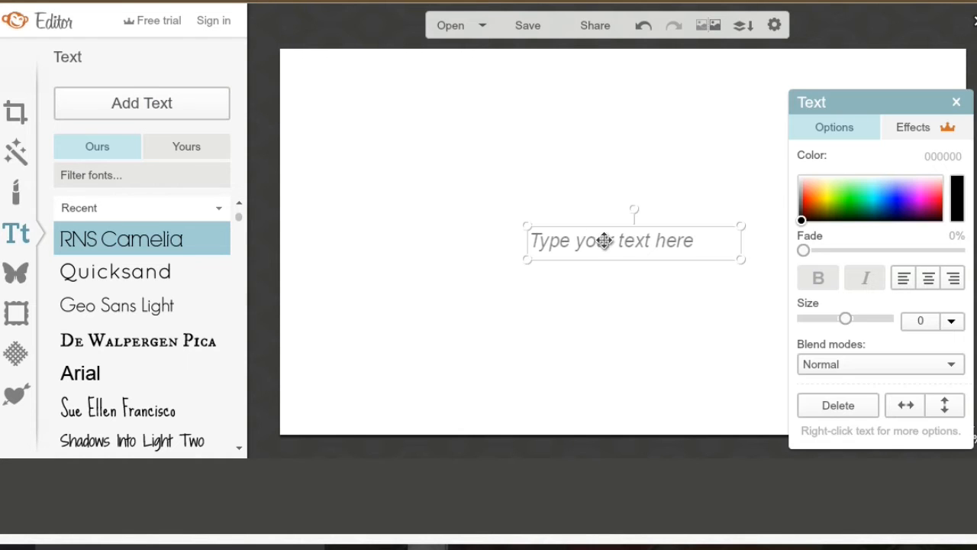
left_click(607, 241)
type("Miss ")
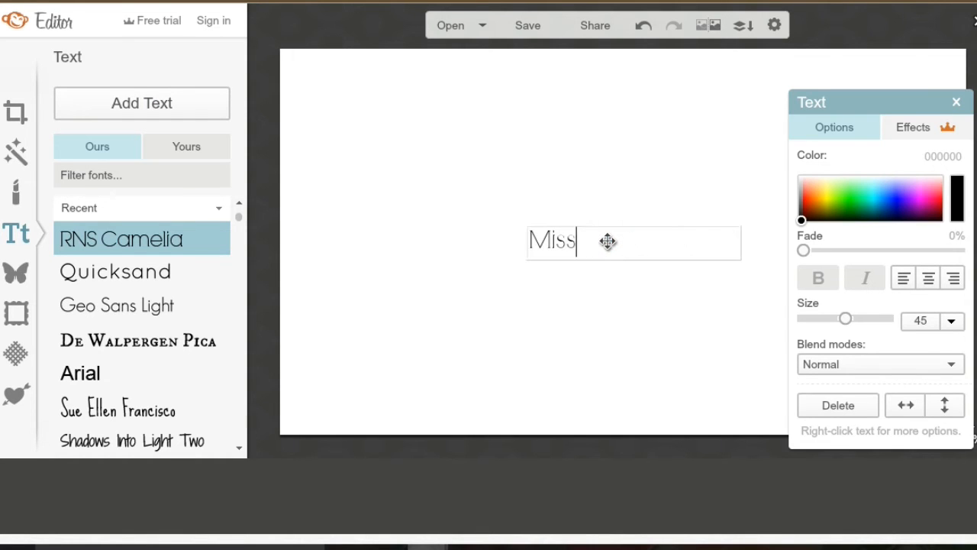
type("A.MArie")
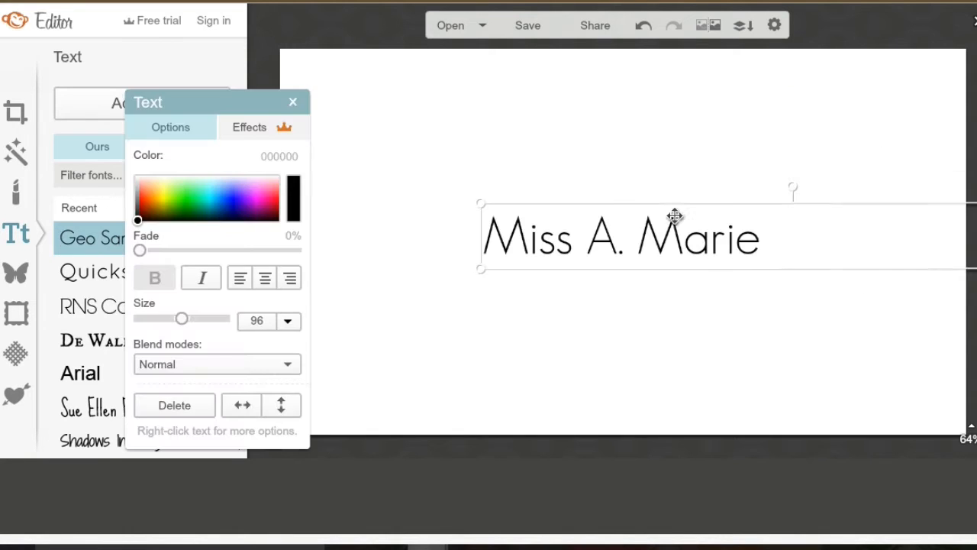
left_click(596, 345)
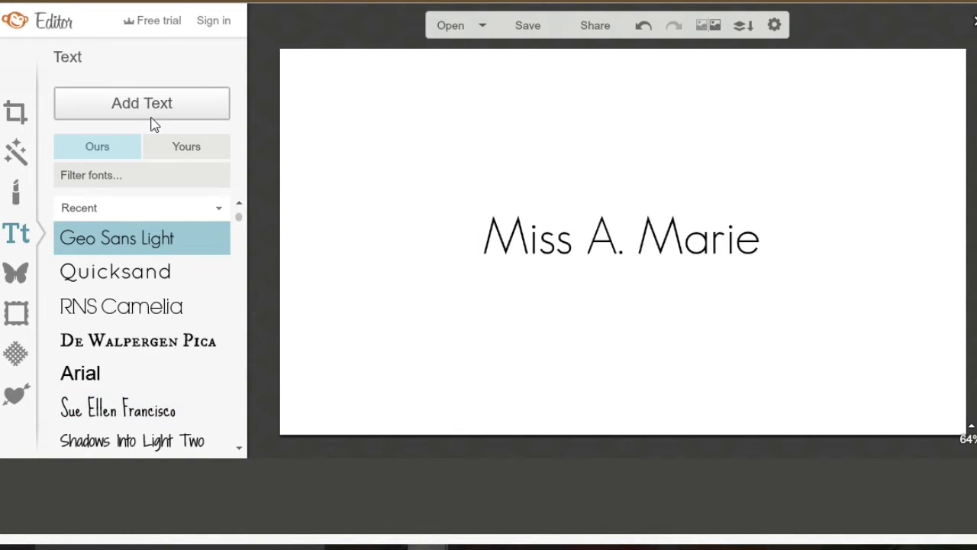
Step: Add a pink-to-blue gradient overlay, rotated 90° counterclockwise so pink is on the left, and align it with the canvas's left edge
left_click(16, 277)
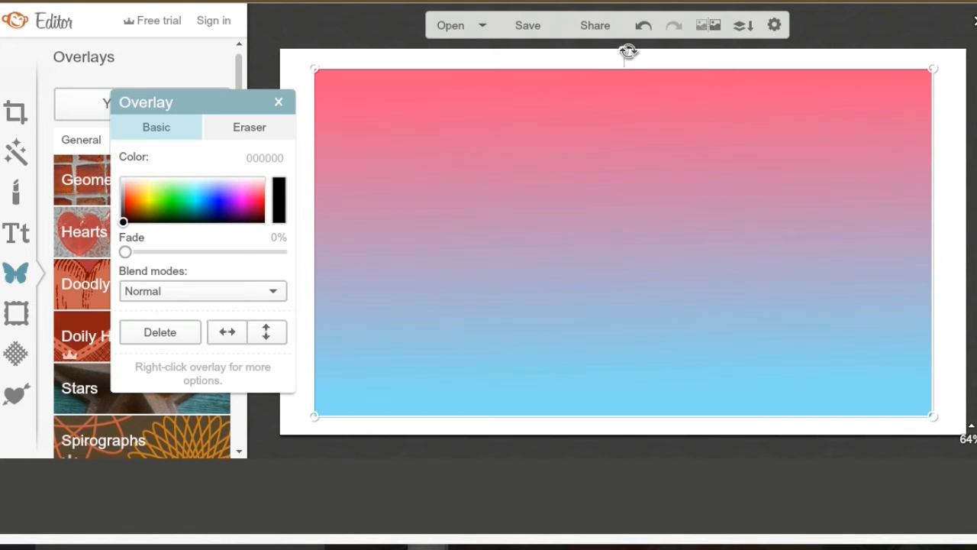
left_click_drag(627, 51, 408, 244)
left_click_drag(455, 200, 219, 242)
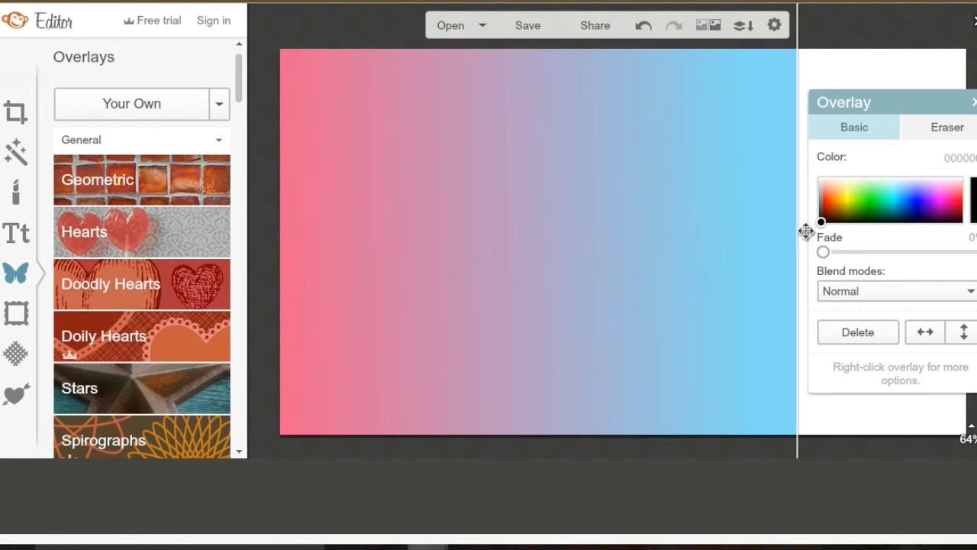
mouse_move(806, 237)
left_mouse_down()
mouse_move(931, 221)
mouse_move(853, 251)
mouse_move(812, 245)
left_mouse_up()
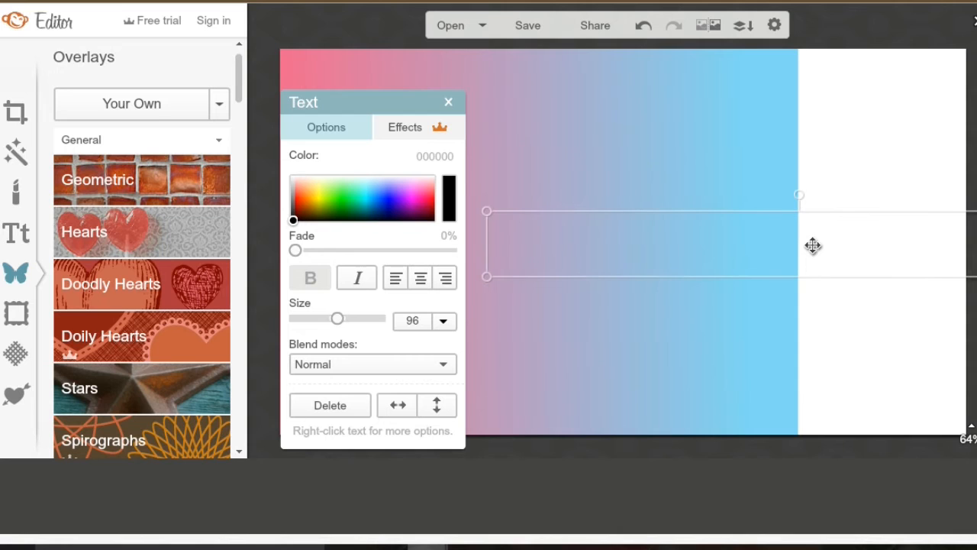
left_click(646, 25)
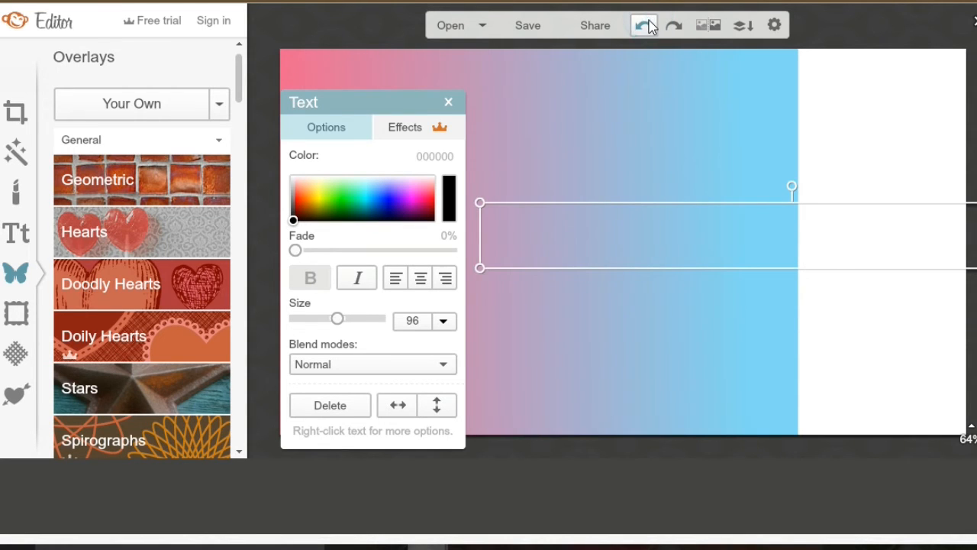
left_click(819, 116)
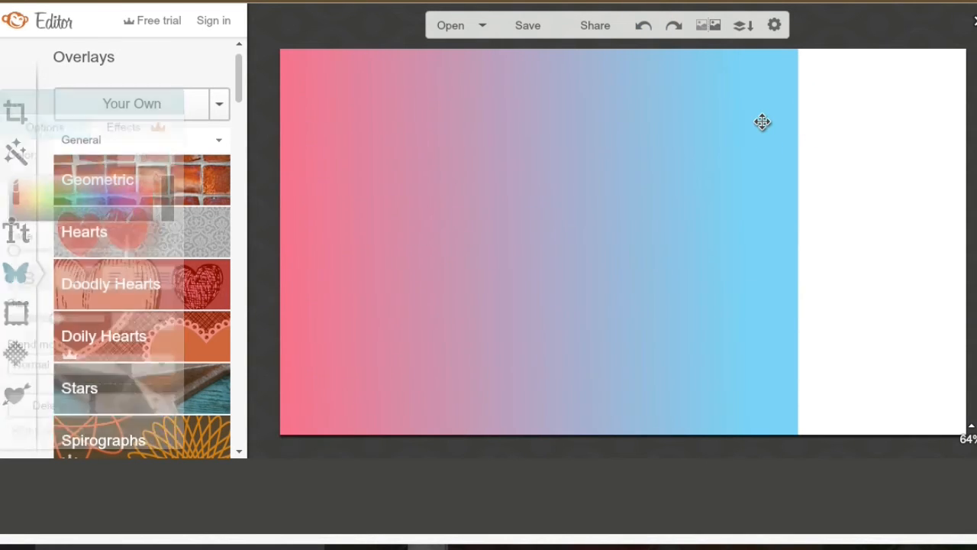
Step: Stretch the gradient overlay to the canvas's right edge so it covers the whole canvas
left_click(762, 122)
left_click_drag(796, 128, 965, 126)
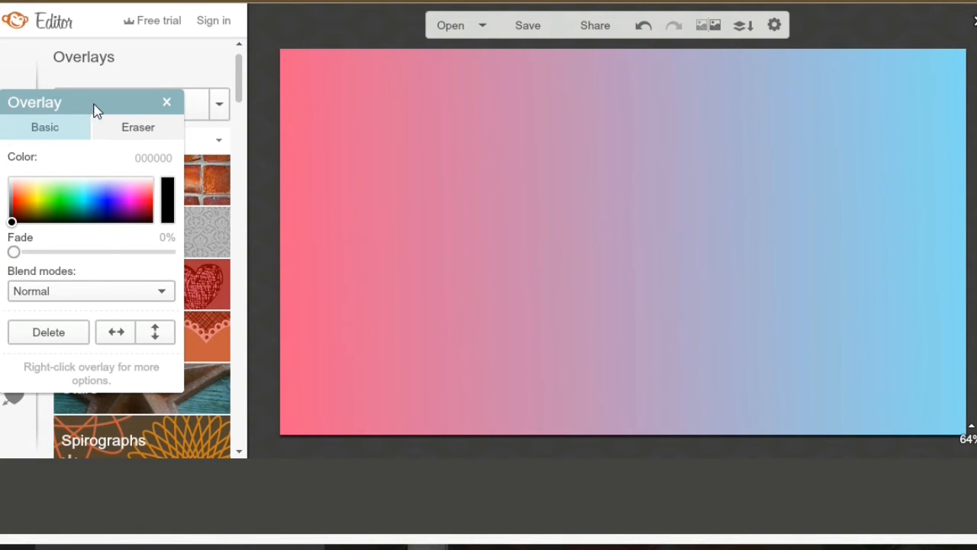
Step: Set the gradient overlay's blend mode to Hardlight and its fade to 6%
left_click_drag(105, 103, 306, 60)
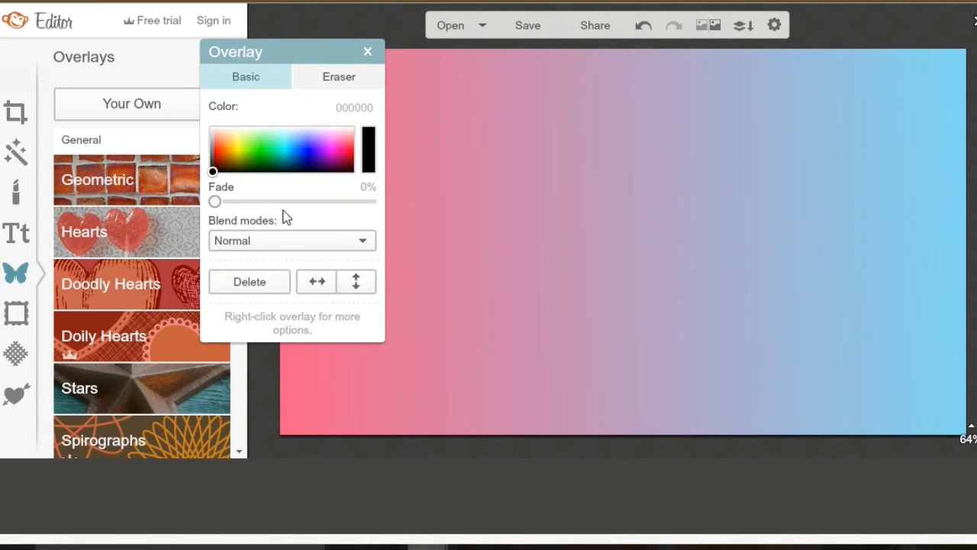
left_click(327, 242)
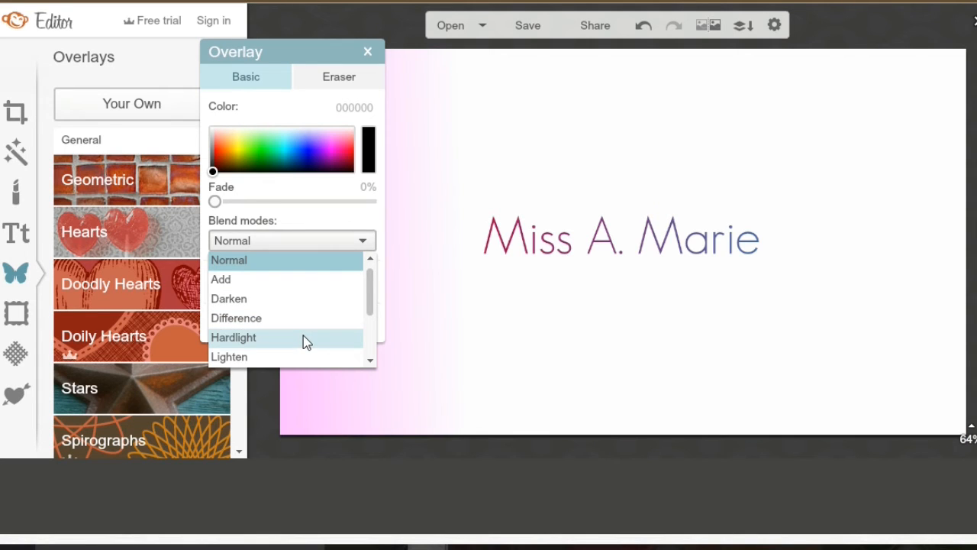
left_click(303, 336)
left_click_drag(288, 52, 152, 61)
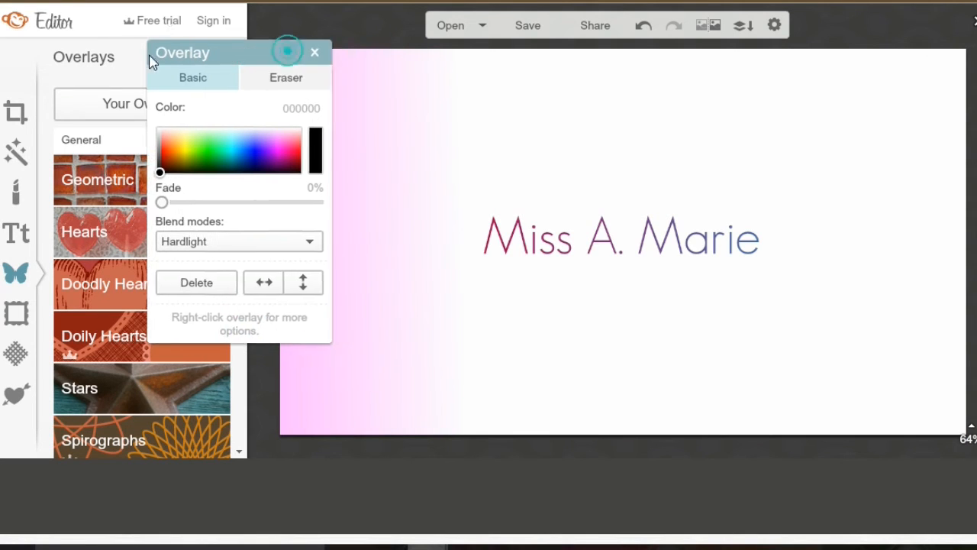
left_click(202, 243)
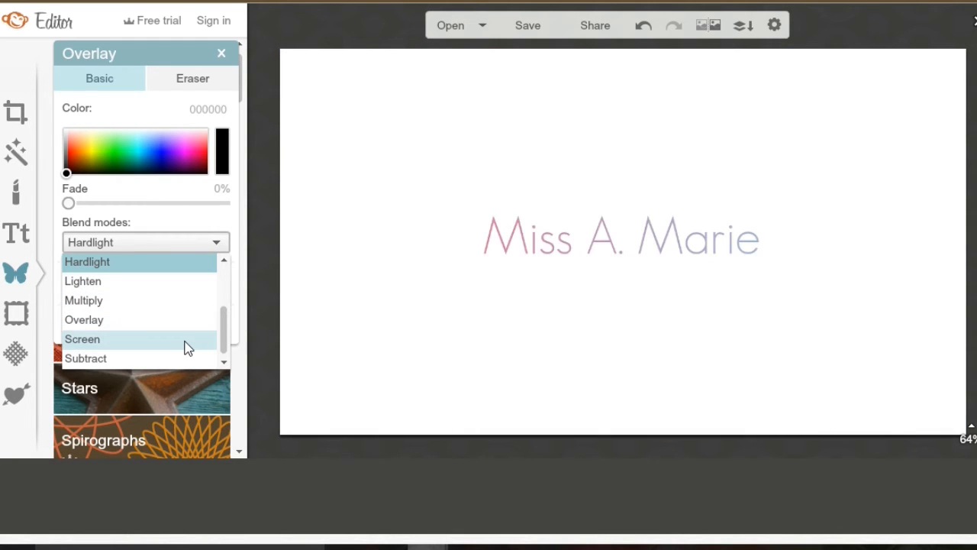
left_click(200, 260)
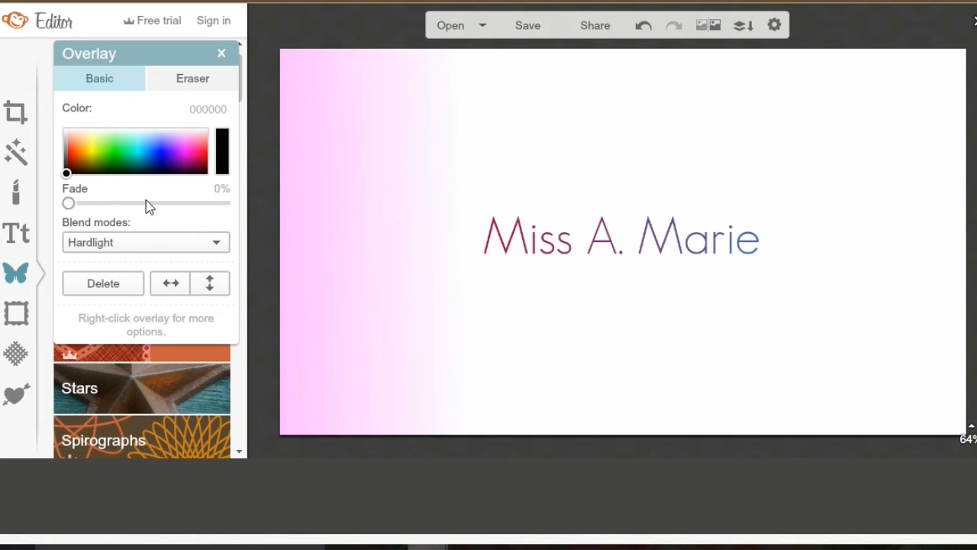
left_click(95, 204)
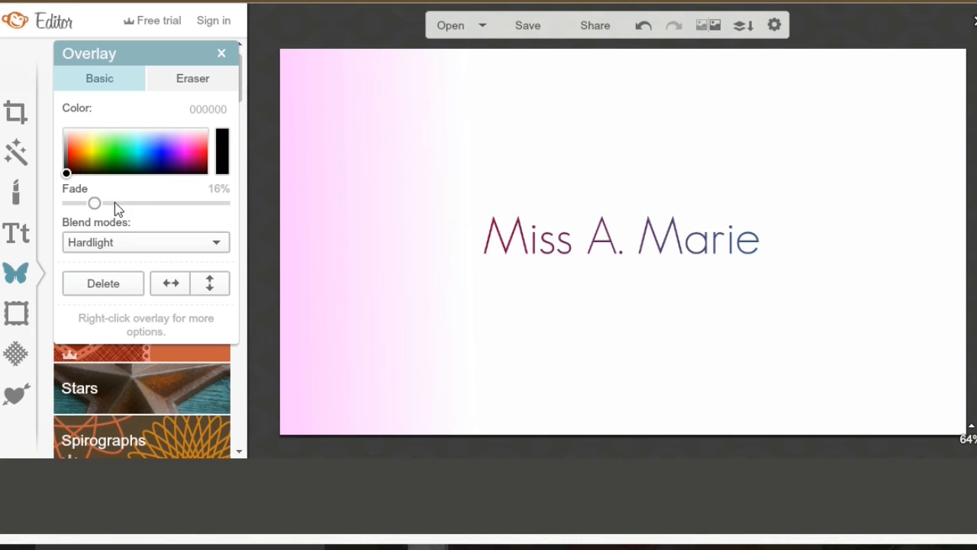
left_click(78, 203)
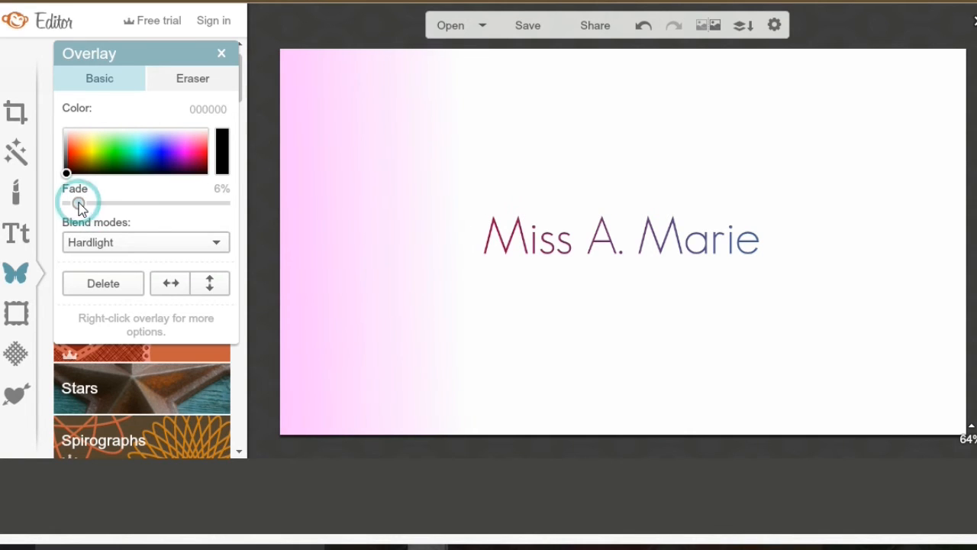
left_click(130, 252)
scroll(127, 257, "down", 2)
left_click_drag(223, 334, 229, 290)
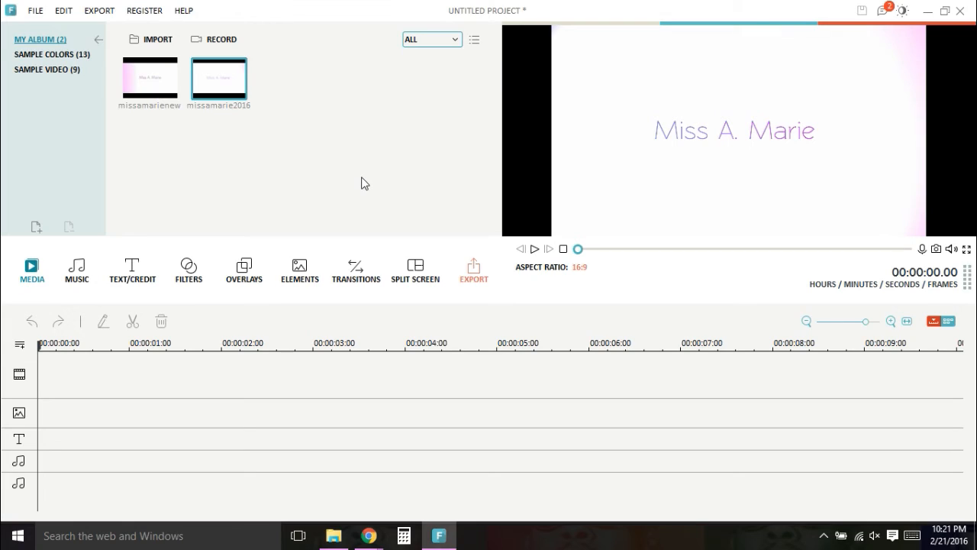
Step: Switch to Filmora and compare the two title images in the album by previewing each one
left_click(153, 78)
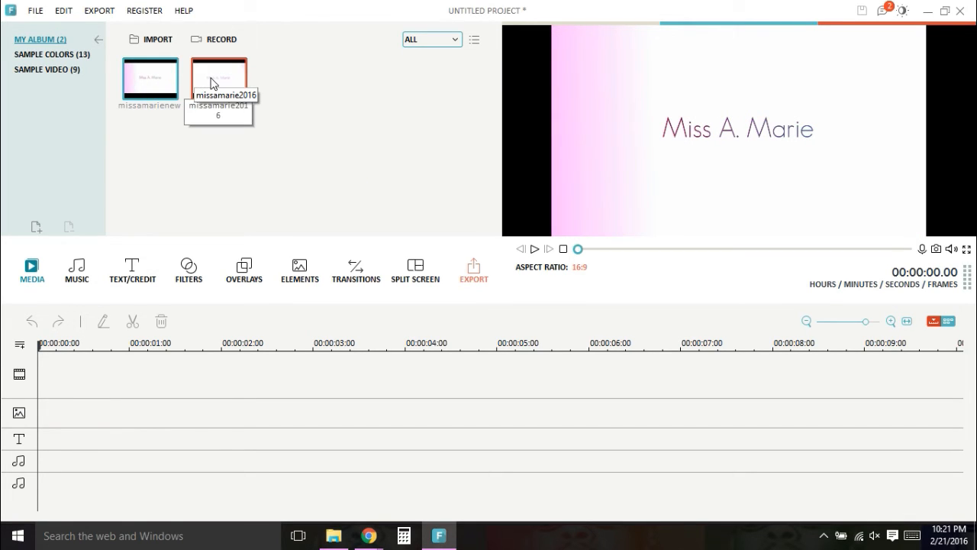
left_click(212, 82)
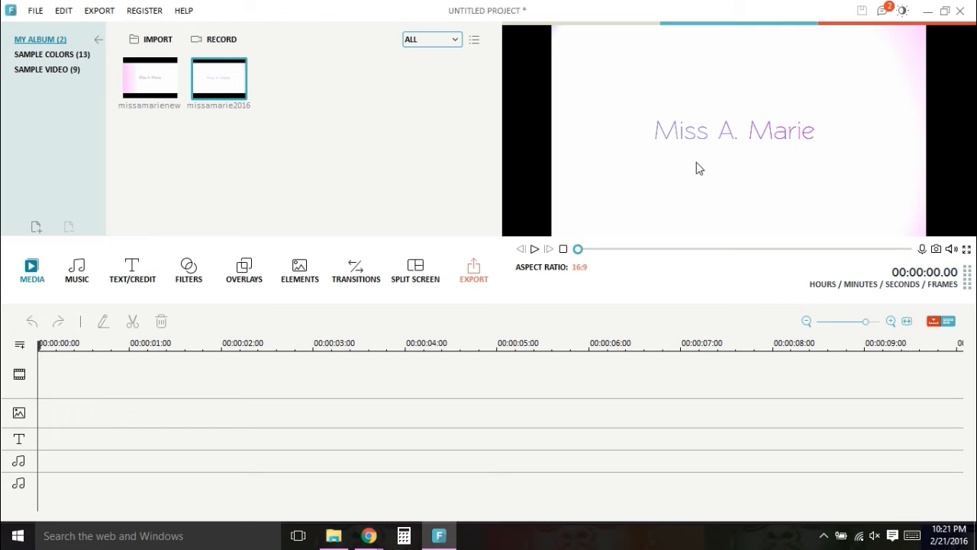
left_click(150, 77)
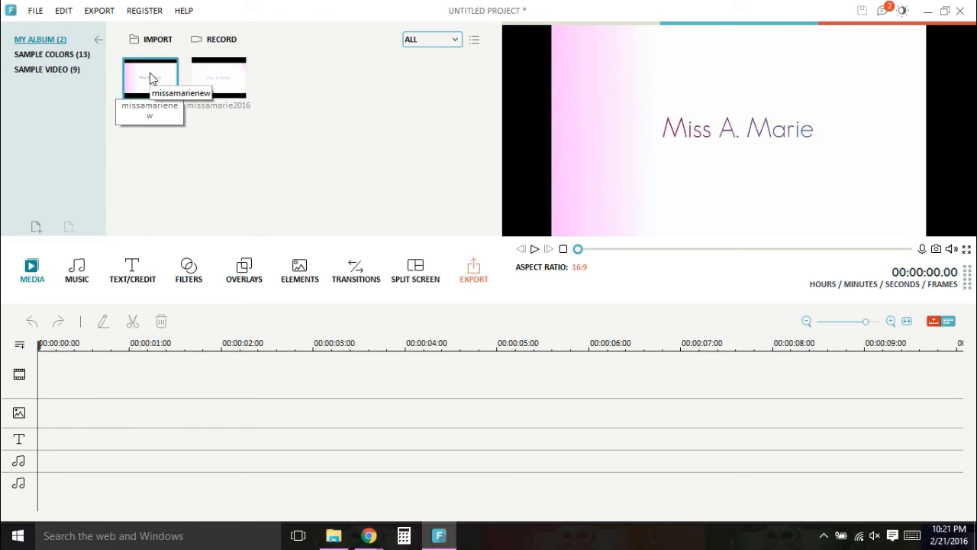
left_click(206, 74)
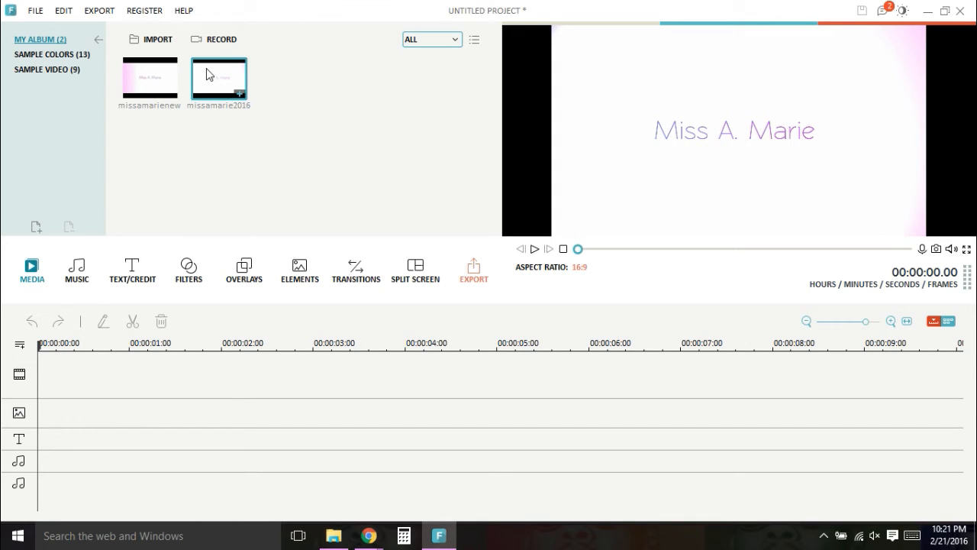
left_click(147, 92)
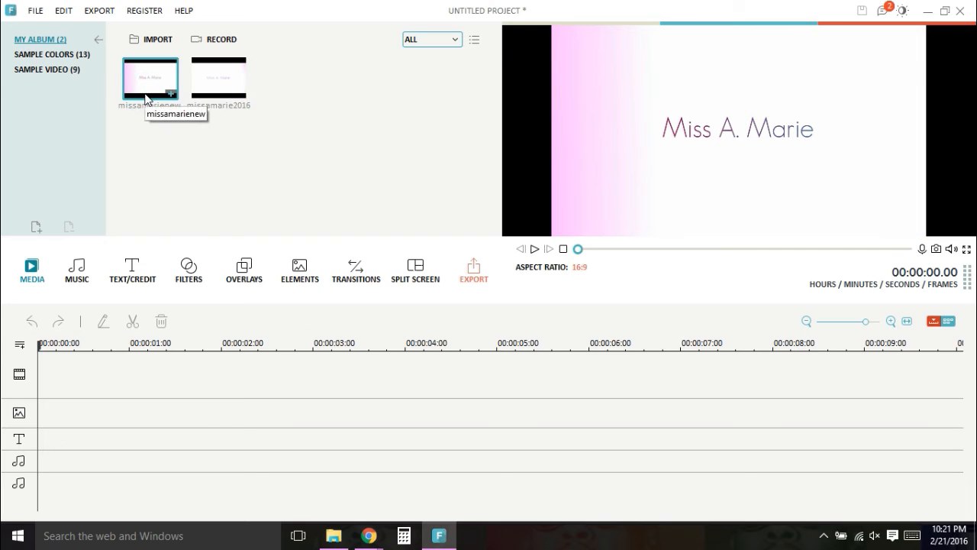
Step: Place the title image with the pink left side at the start of the video track and extend it to 10 seconds
left_click_drag(145, 86, 84, 391)
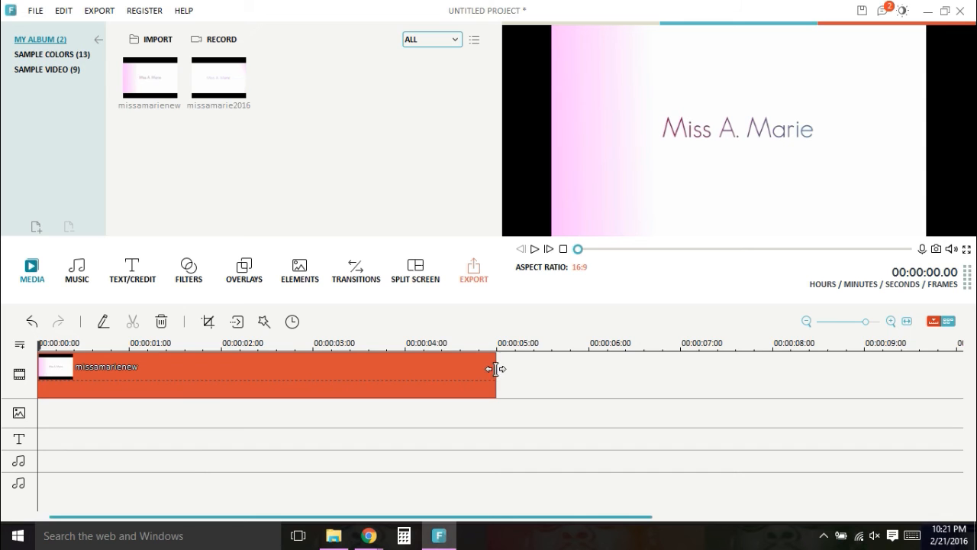
left_click_drag(497, 369, 626, 374)
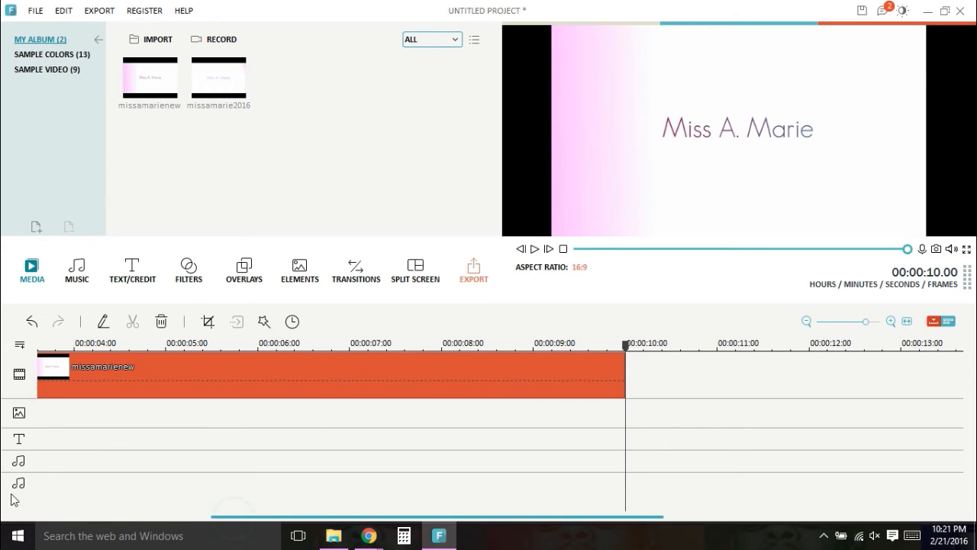
left_click(72, 518)
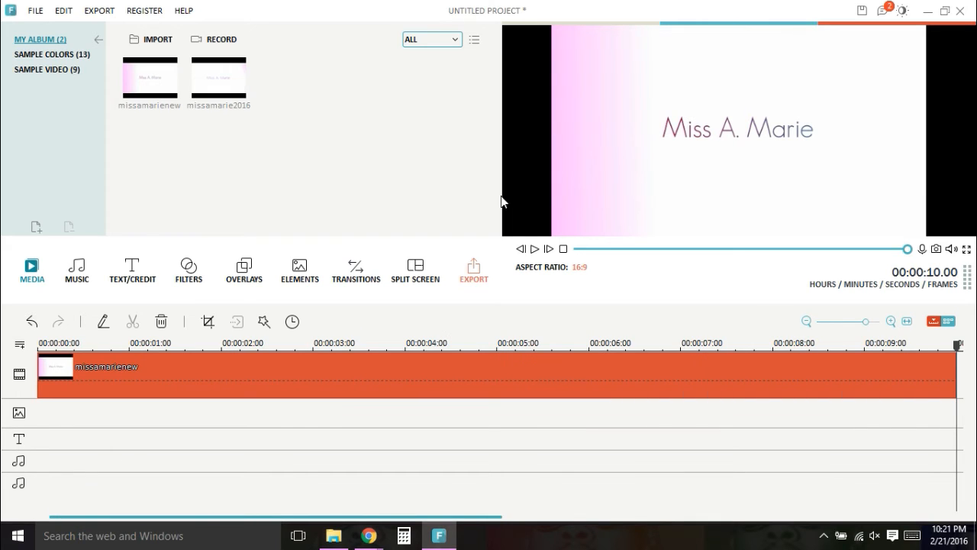
Step: Add the Light Leaks 4 overlay at the start of the effect track beneath the title image and preview it
left_click(259, 266)
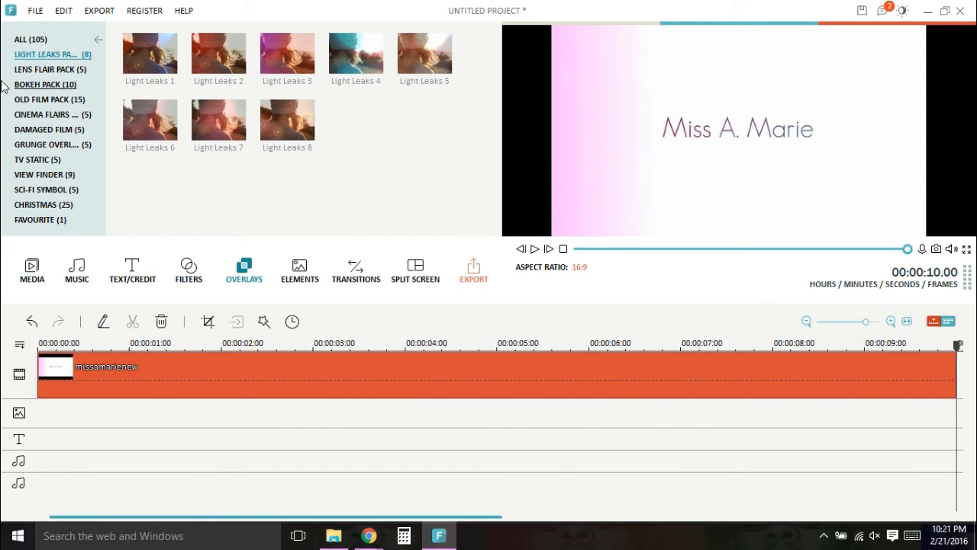
left_click(70, 70)
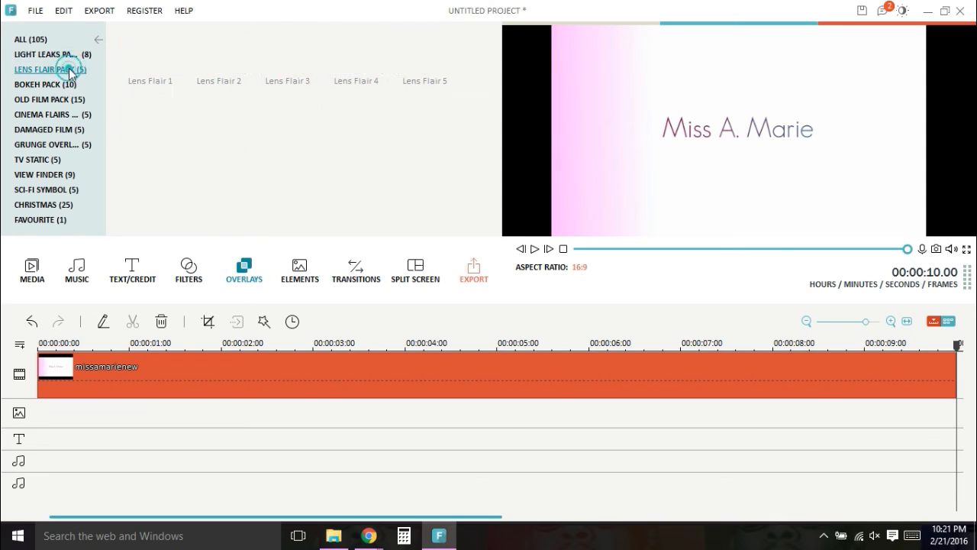
left_click(72, 56)
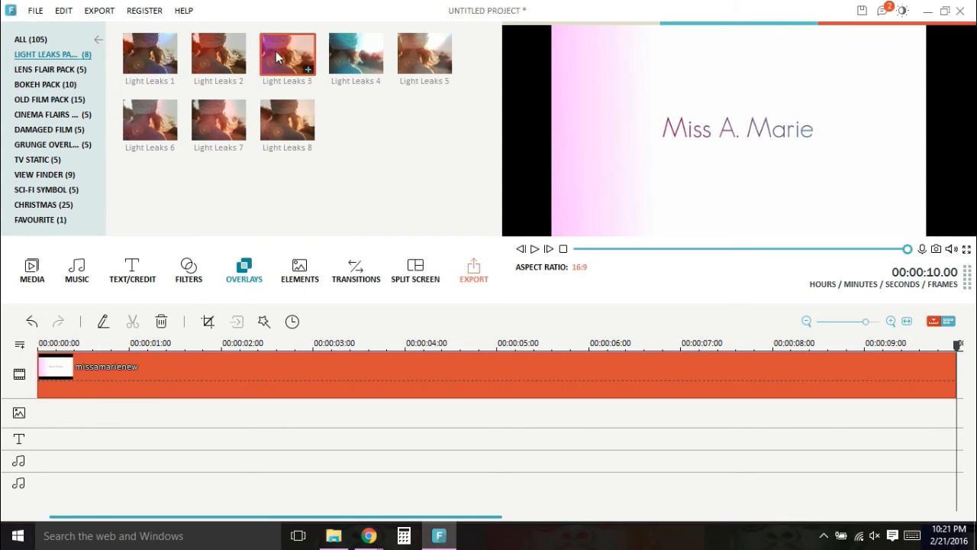
left_click(356, 47)
left_click_drag(355, 47, 44, 409)
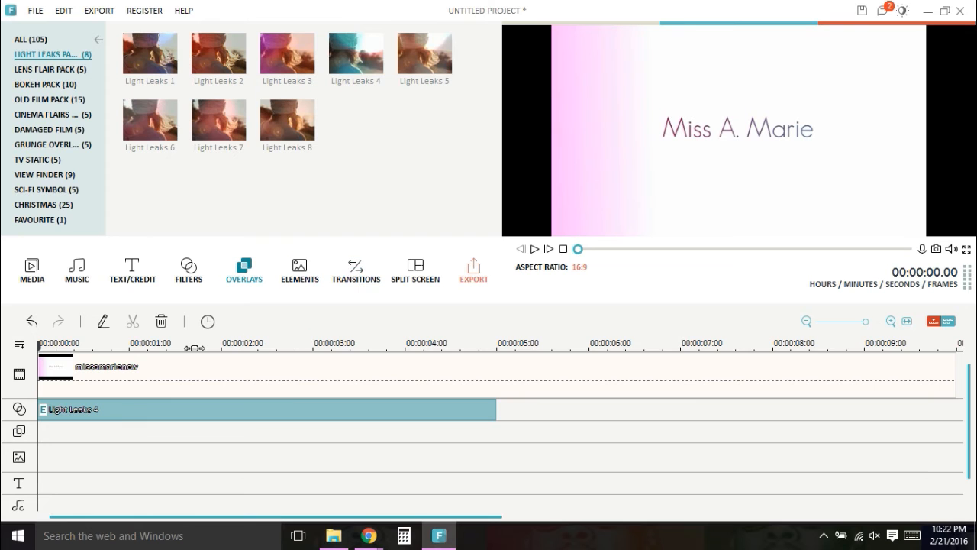
key("space")
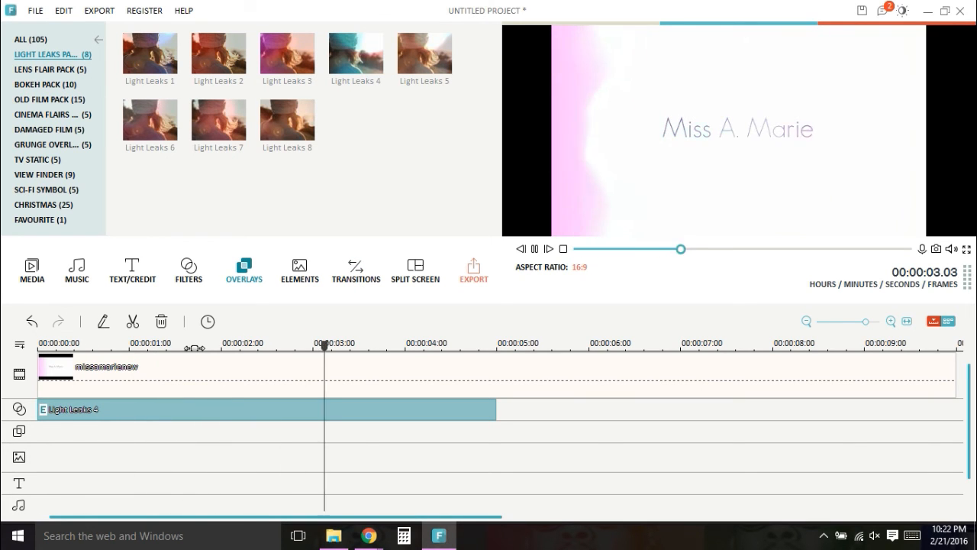
key("space")
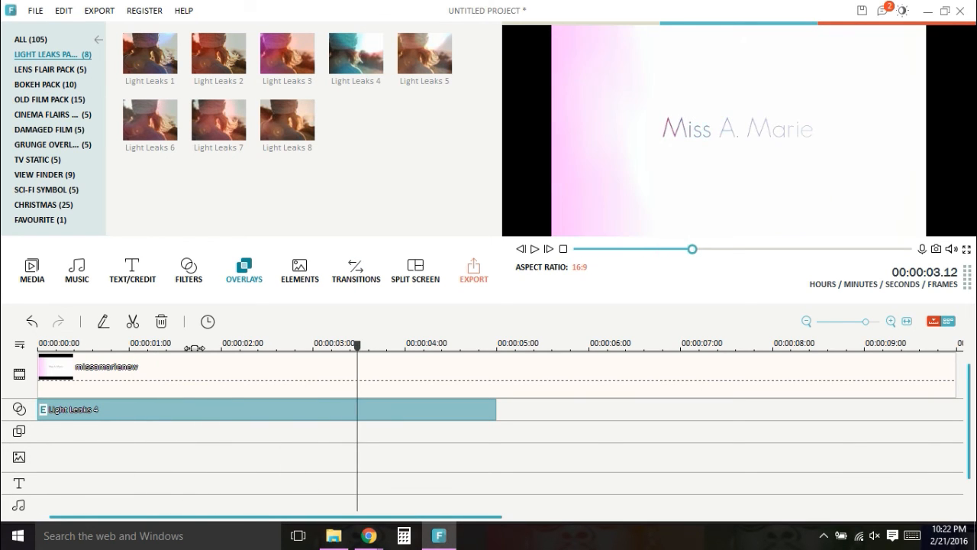
Step: Set the Light Leaks 4 overlay's alpha to 22 and preview the result from the start of the timeline
right_click(309, 410)
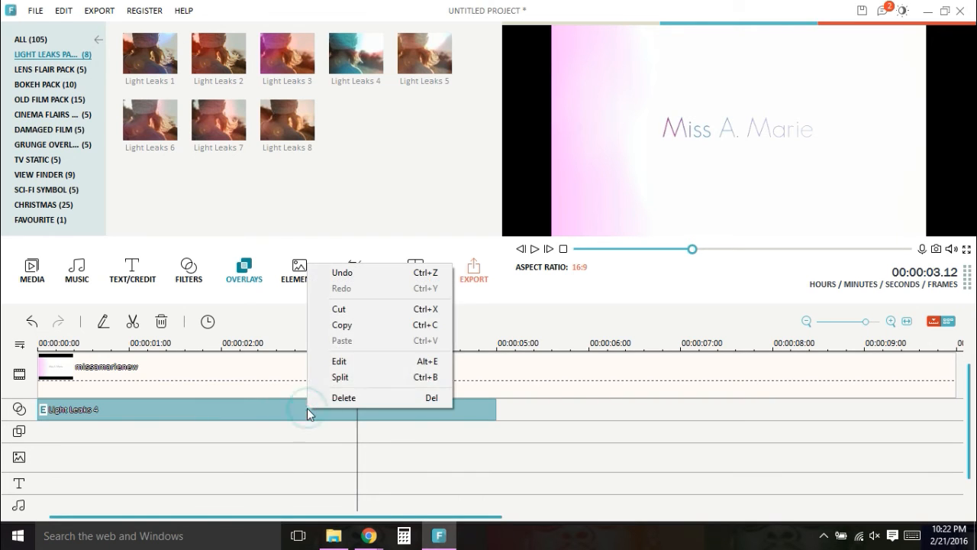
left_click(347, 367)
left_click(220, 76)
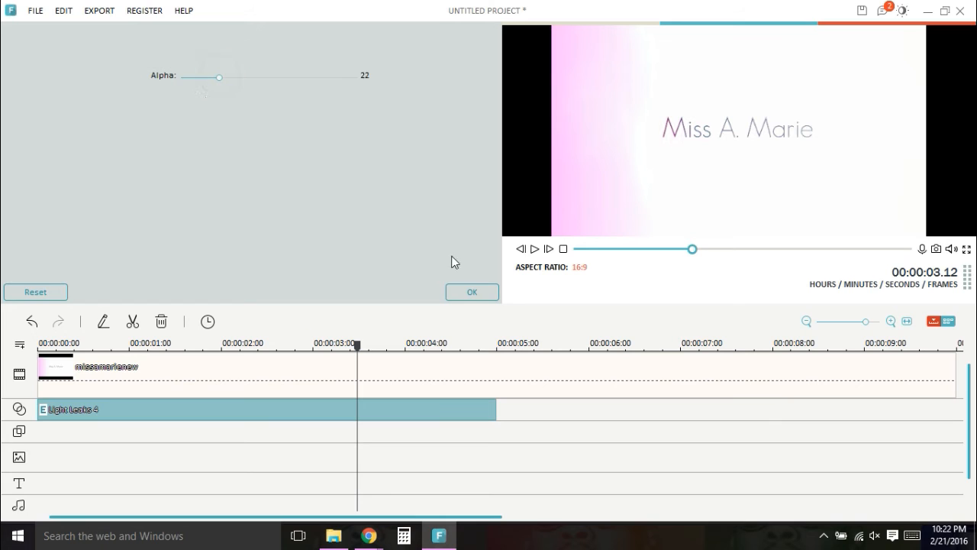
left_click(471, 292)
left_click(40, 342)
key("space")
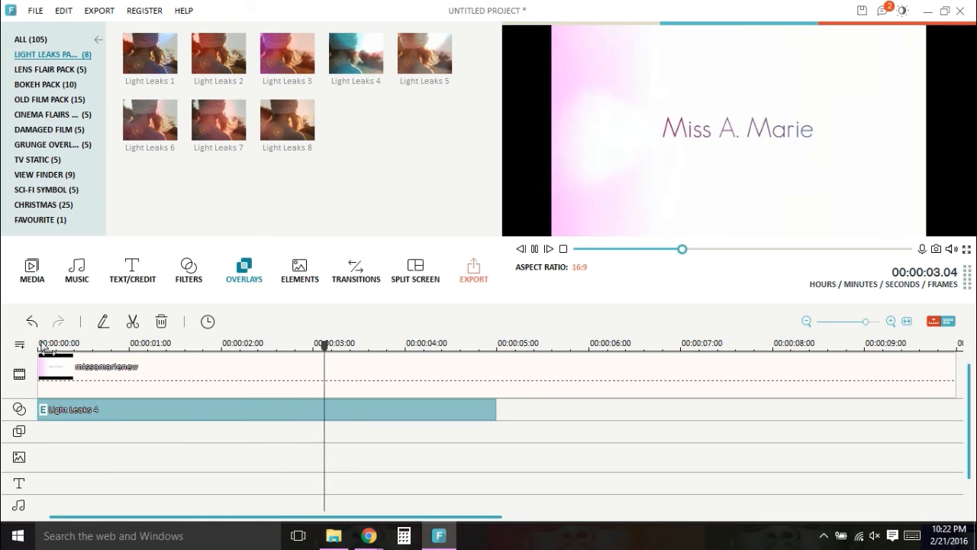
key("space")
Step: Replace the title image on the video track with the 2016 title image from the album and preview it with the overlay
left_click(118, 385)
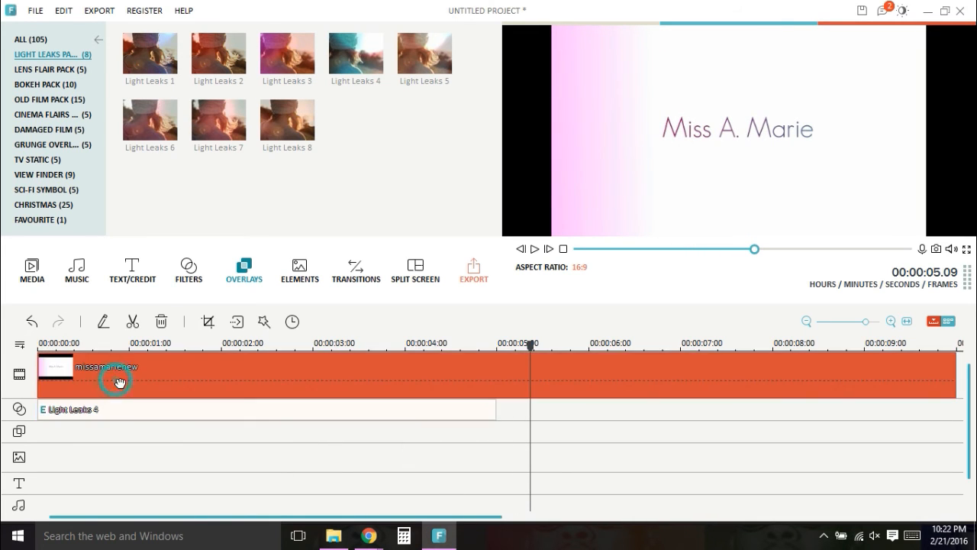
key("Delete")
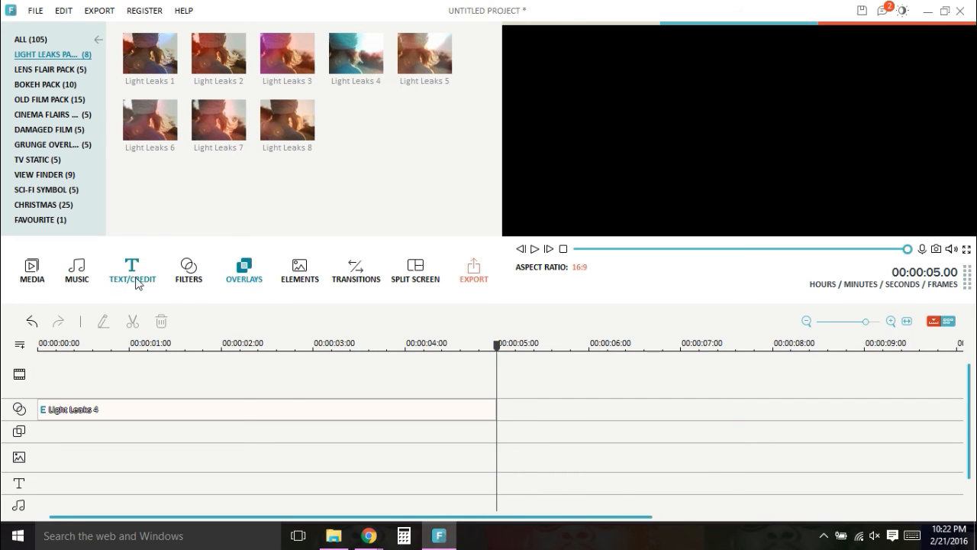
left_click(33, 278)
left_click_drag(208, 91, 58, 386)
key("space")
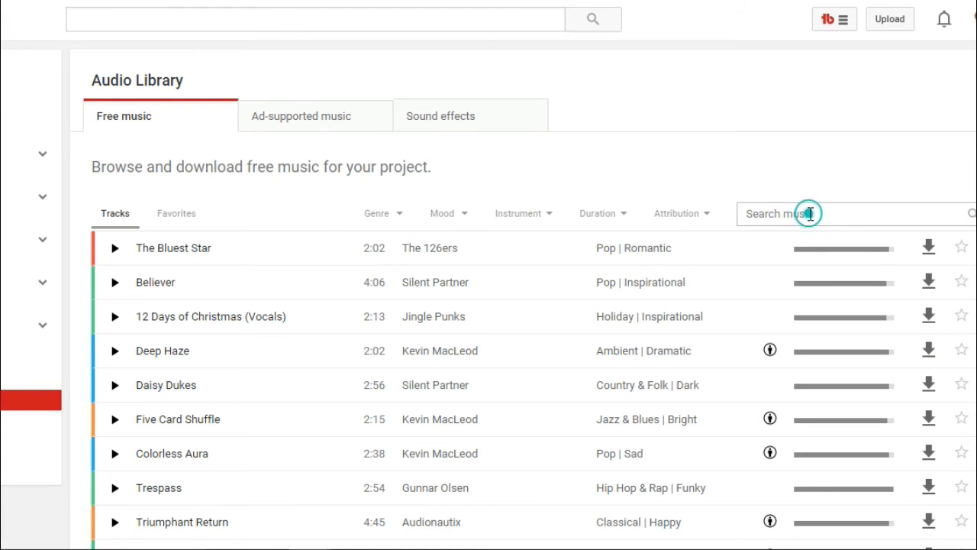
Step: In the YouTube Audio Library, search the free music for "clobber" and play the Clobber track by Silent Partner
left_click(810, 214)
type("clobber")
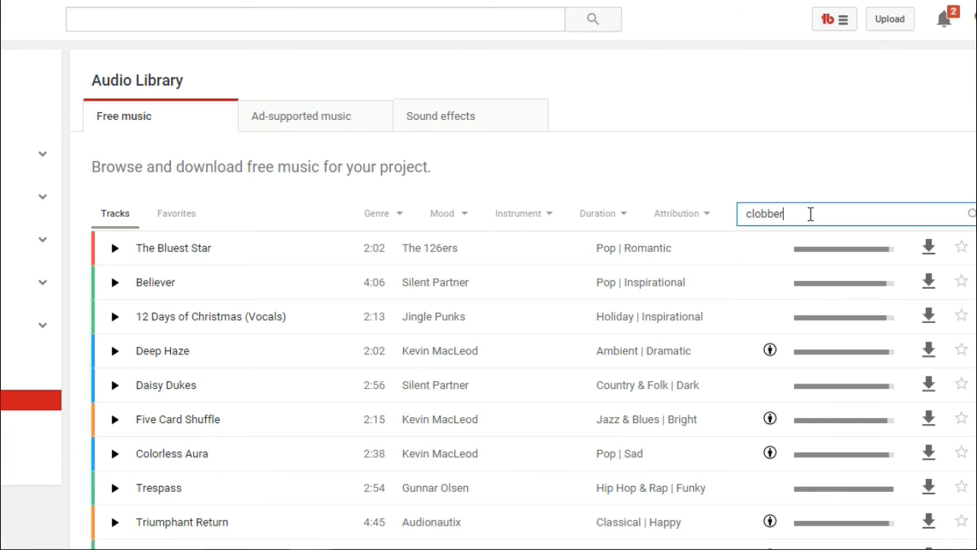
key("Return")
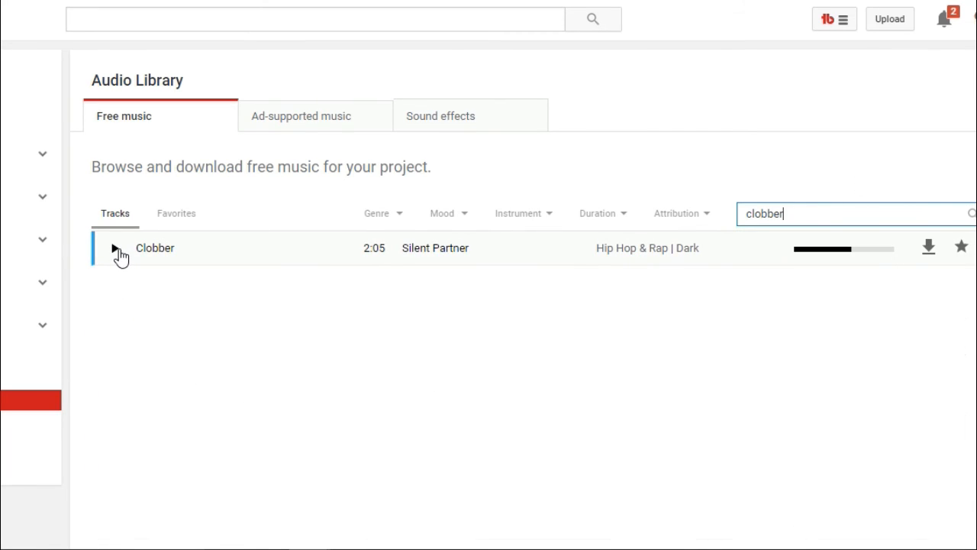
left_click(115, 248)
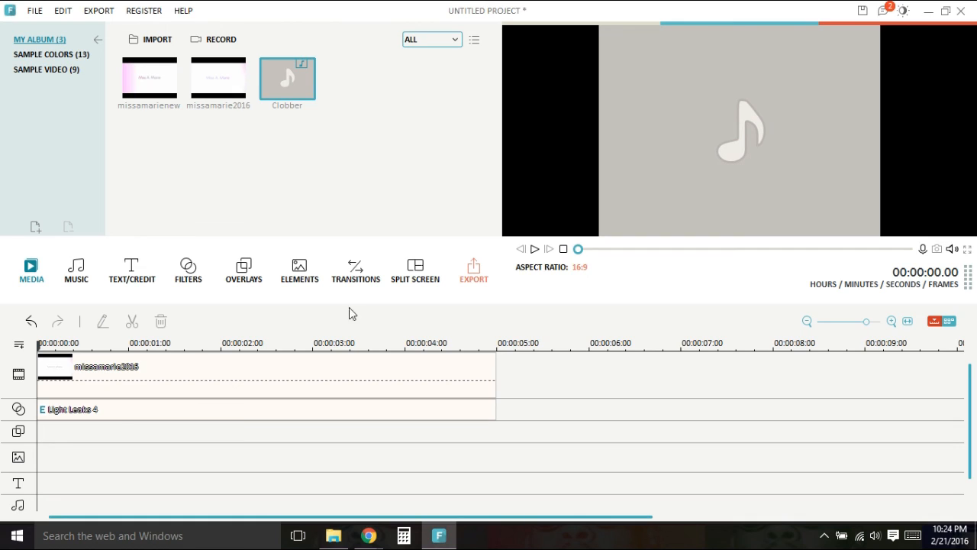
Step: Switch back to Filmora, place the Clobber music at the start of the audio track and play the timeline
left_click_drag(279, 75, 42, 424)
key("space")
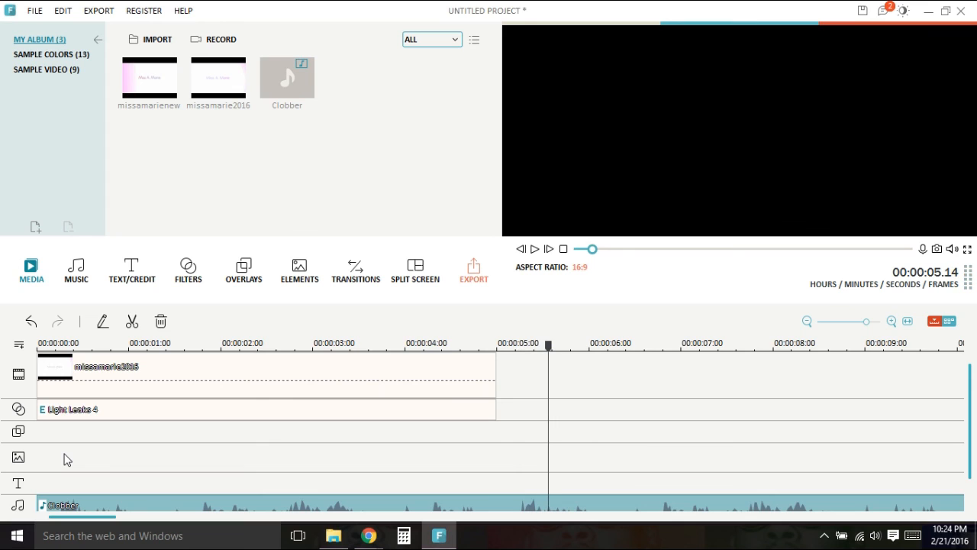
Step: Extend the title image and the Light Leaks 4 overlay to end together at about 00:00:09.11, and preview from the start
left_click(496, 366)
left_click_drag(496, 366, 904, 358)
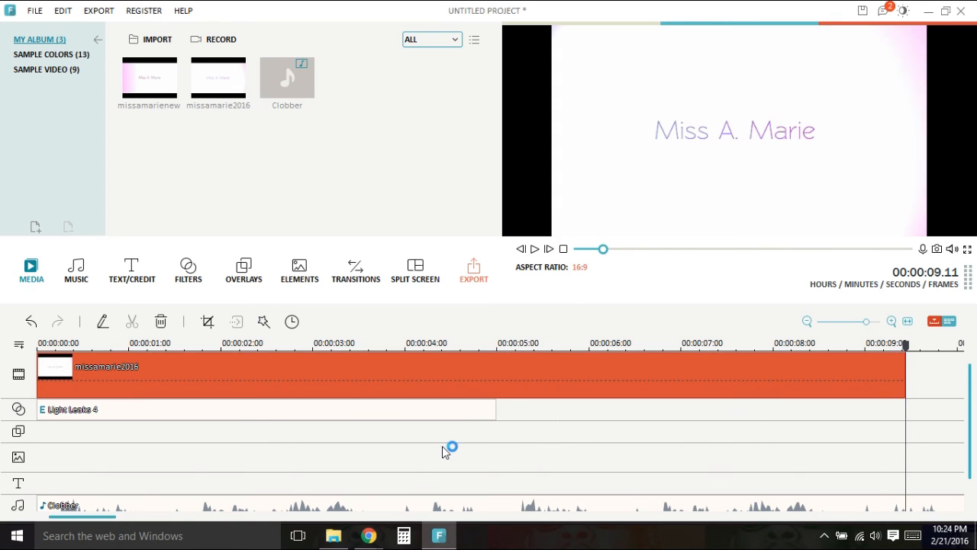
left_click(481, 409)
left_click_drag(496, 409, 907, 394)
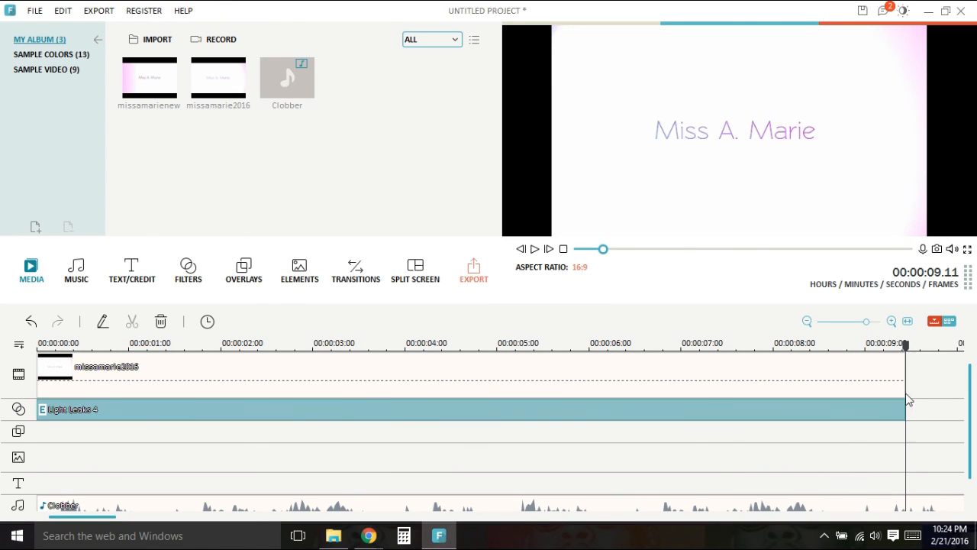
left_click(39, 343)
key("space")
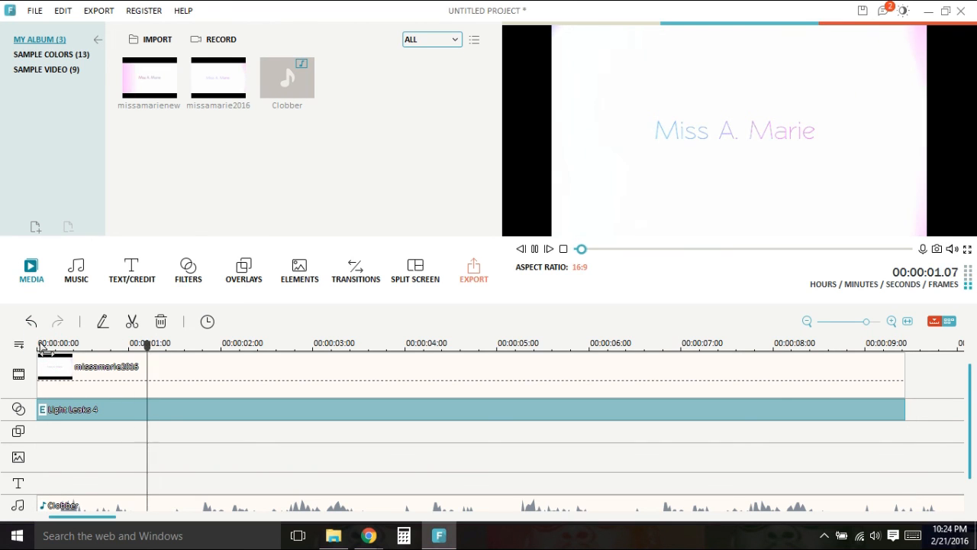